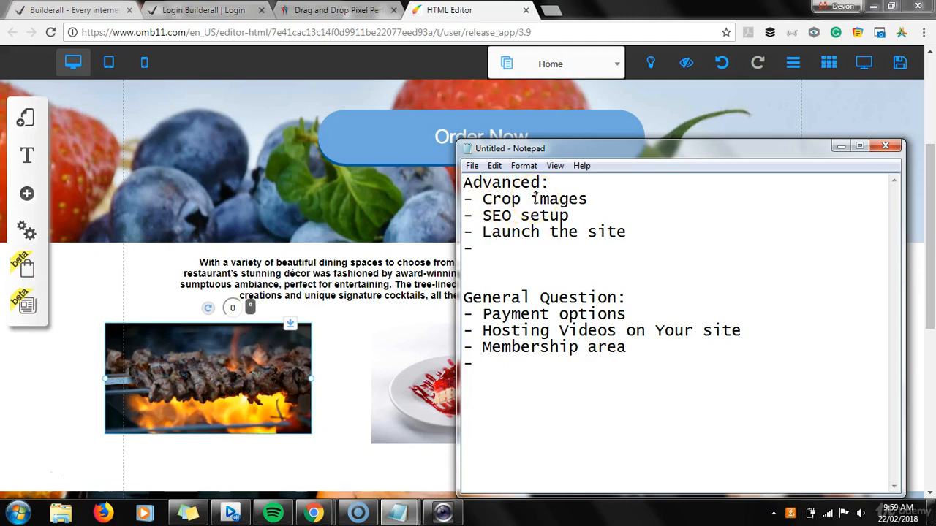
Return to the website editor in Chrome and open the grilled skewers image for editing in the photo editor
left_click(367, 340)
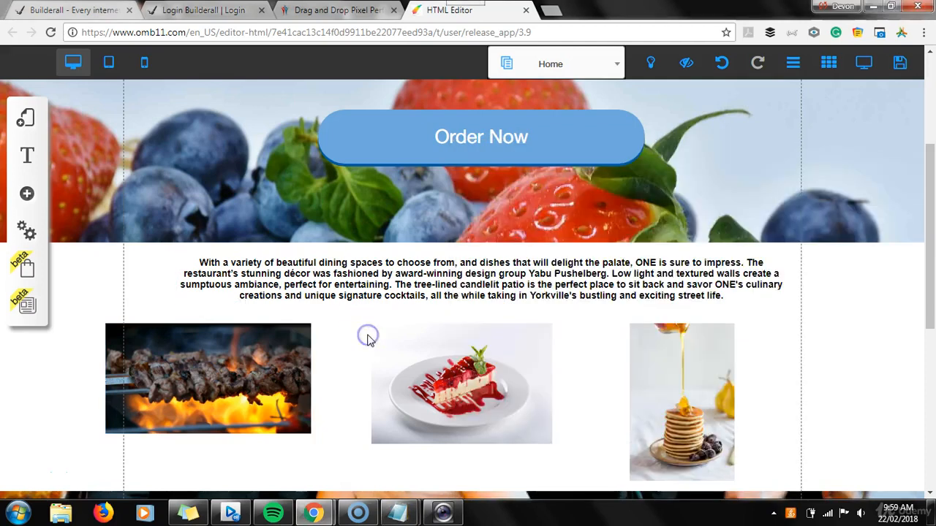
left_click(210, 377)
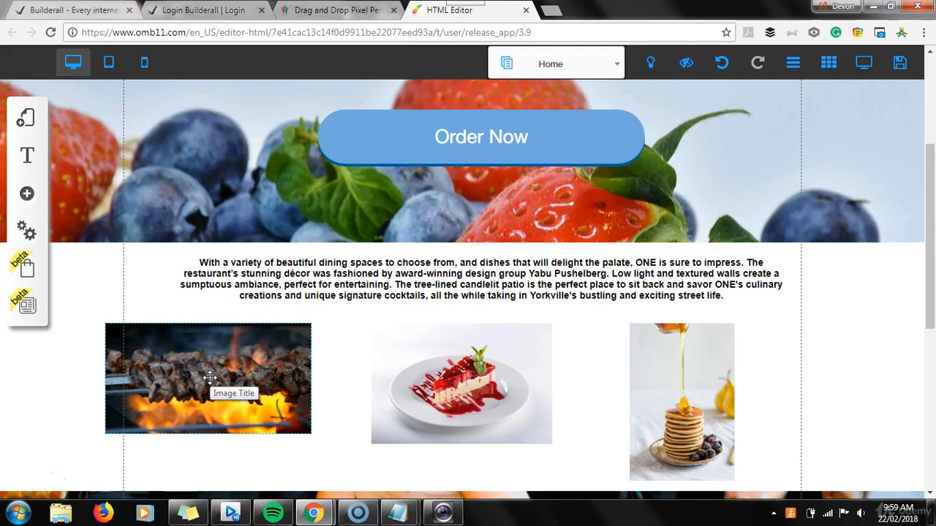
left_click(263, 335)
left_click(193, 340)
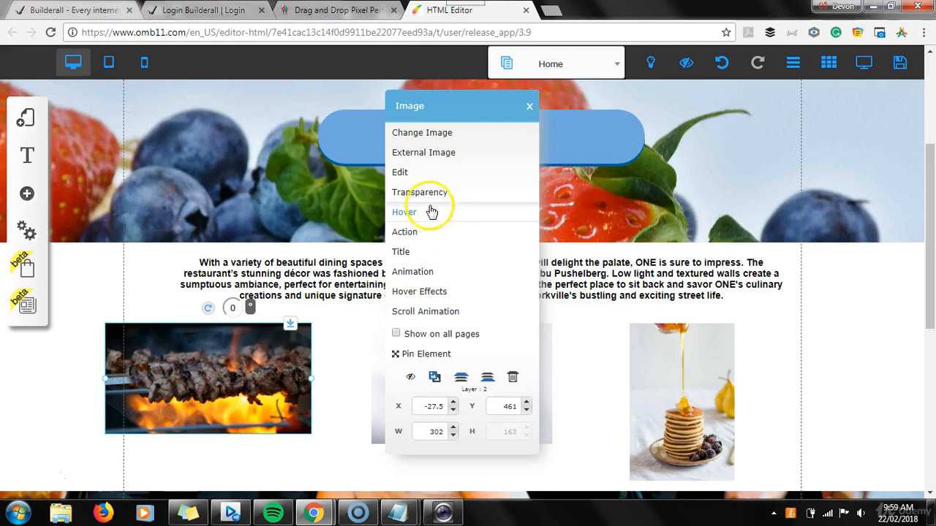
left_click(412, 172)
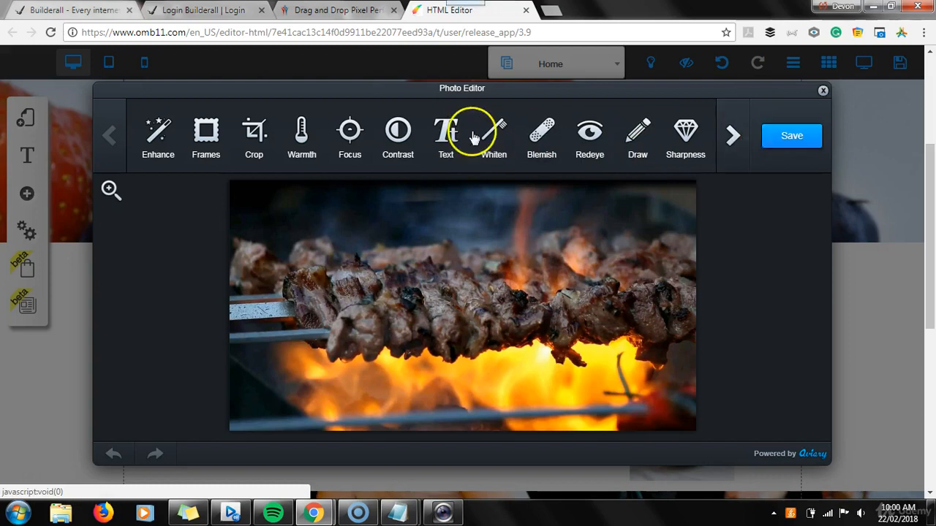
Crop the skewers image to a full-width strip of about 1277 by 395, trimming its upper and lower edges
left_click(256, 137)
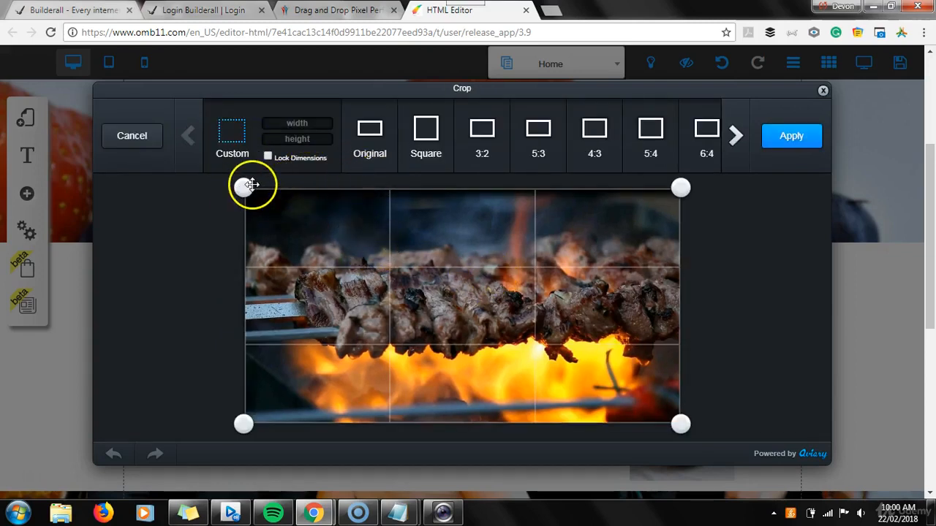
left_click_drag(244, 187, 253, 231)
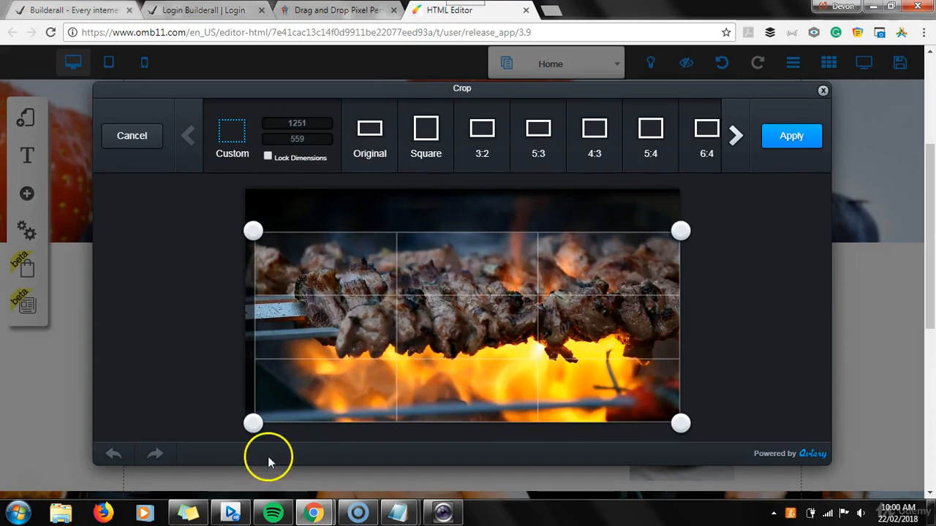
left_click_drag(252, 424, 259, 370)
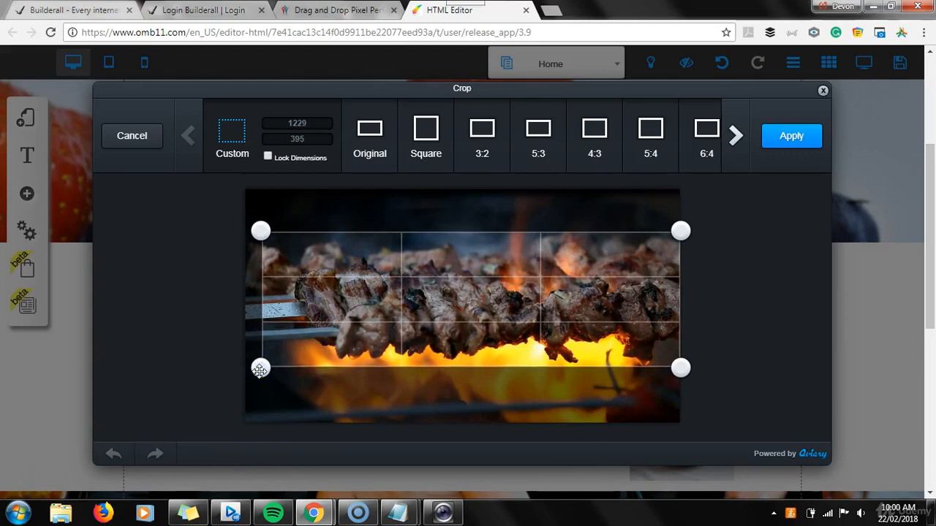
left_click_drag(261, 230, 244, 231)
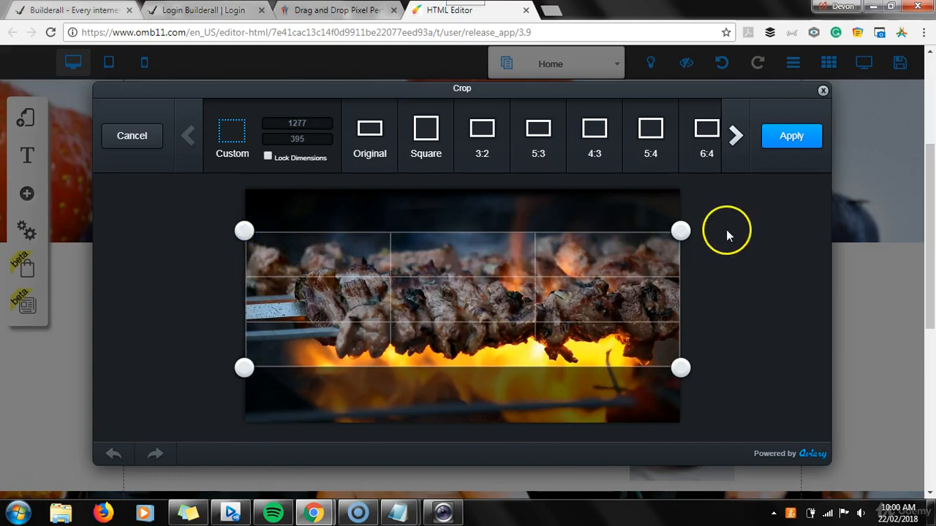
left_click(792, 140)
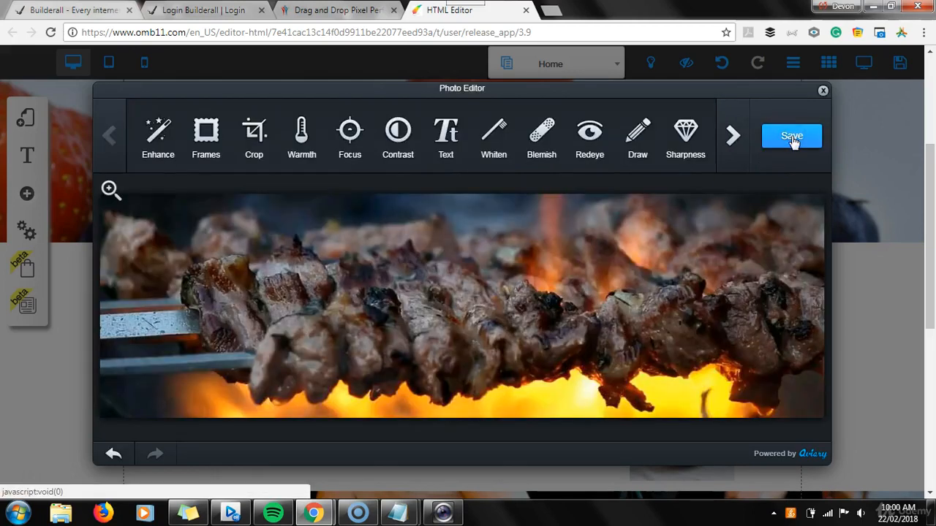
Save the cropped skewers image to the page and move it slightly down and inside the dashed page guide
left_click(792, 139)
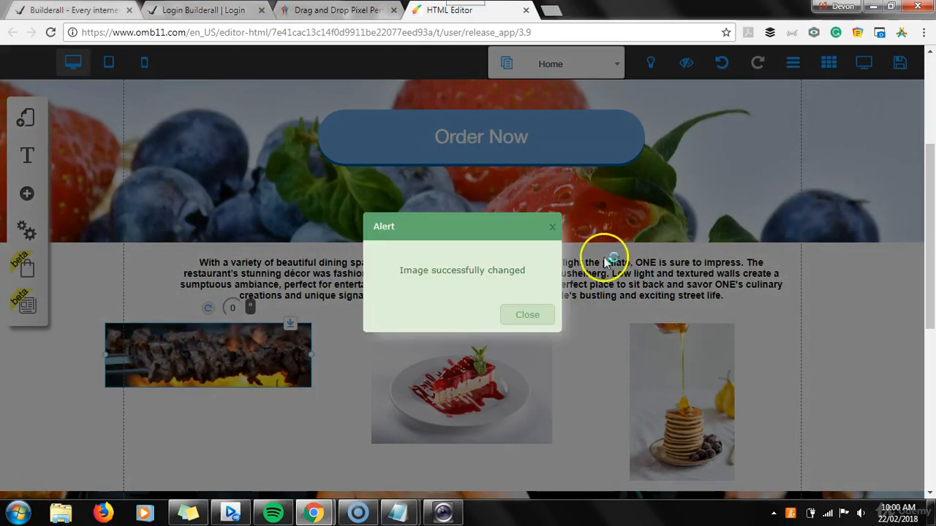
left_click(529, 322)
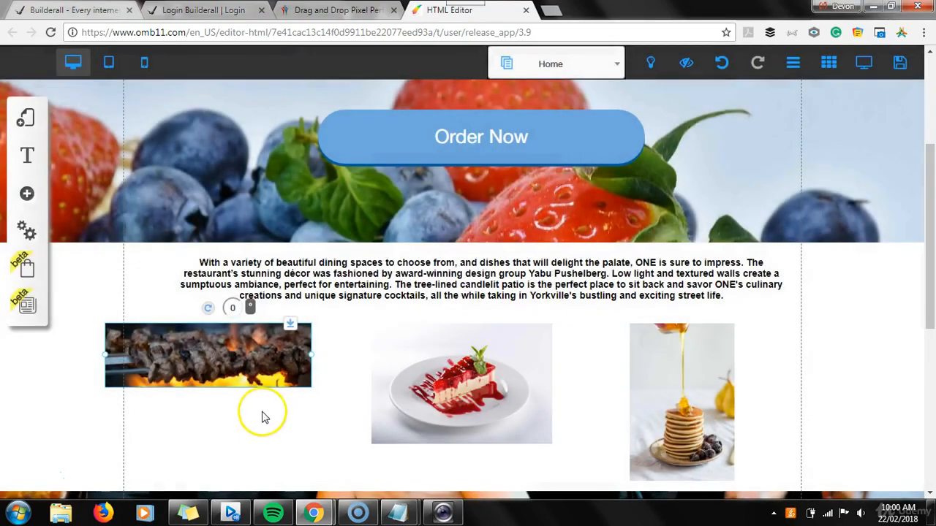
left_click_drag(193, 347, 213, 376)
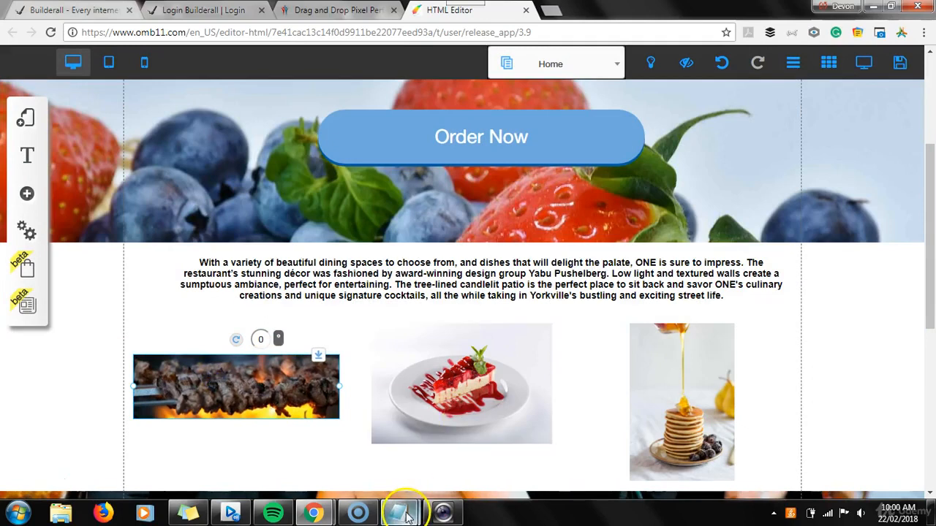
Check the SEO setup item in the Notepad topic list, and return to the website editor
mouse_move(406, 515)
left_click(475, 451)
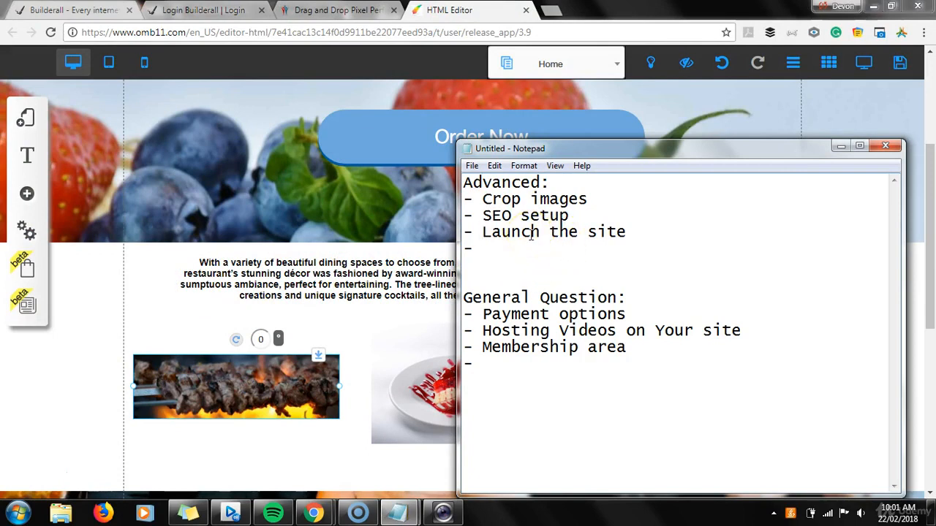
left_click(487, 216)
left_click_drag(483, 215, 492, 216)
left_click(485, 218)
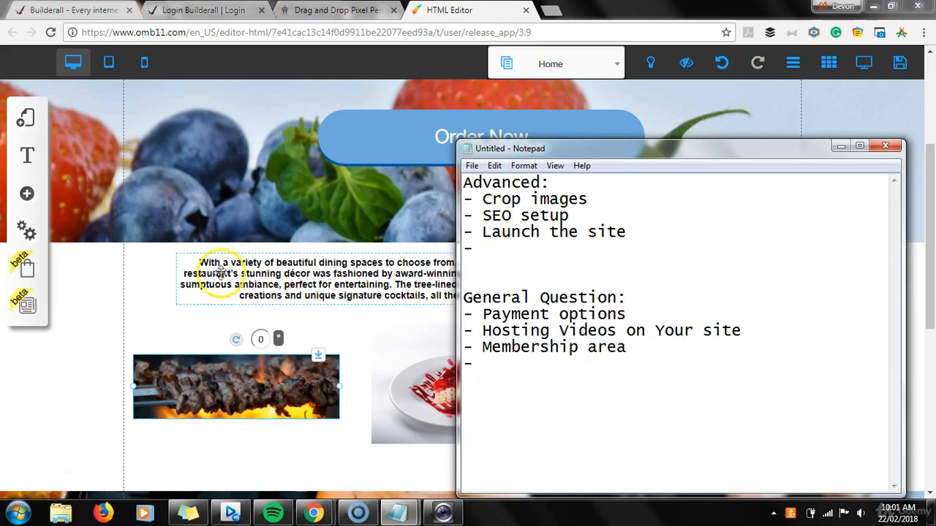
left_click(108, 292)
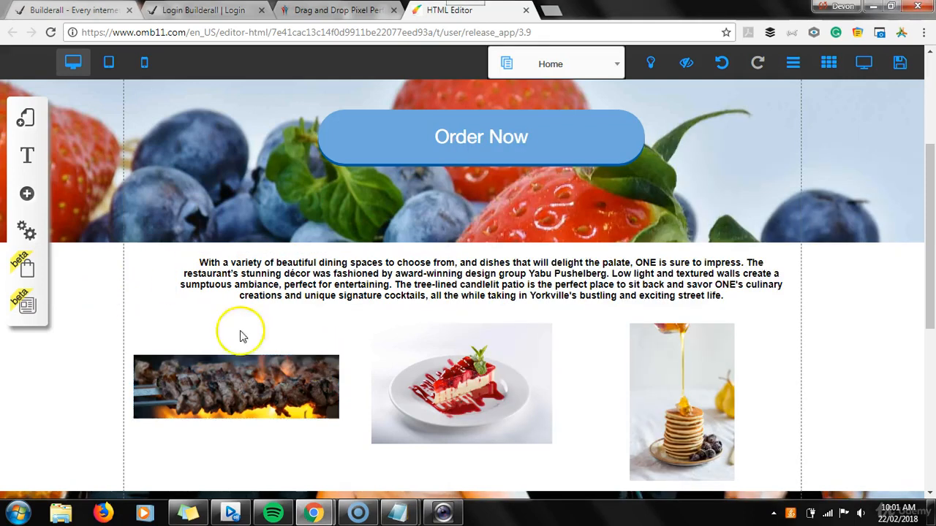
Review the default layout's Settings and SEO fields, from favicon, title and keywords to the tracking scripts, and close them
left_click(26, 119)
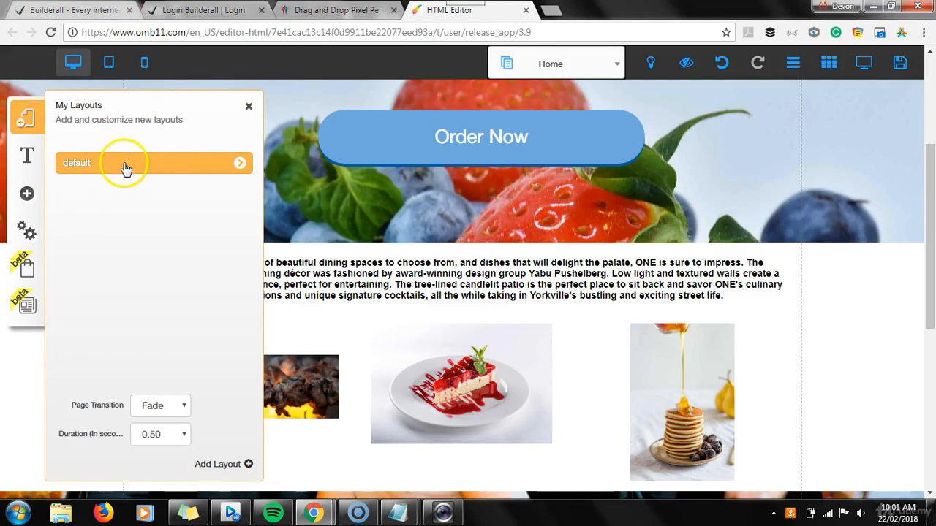
left_click(240, 163)
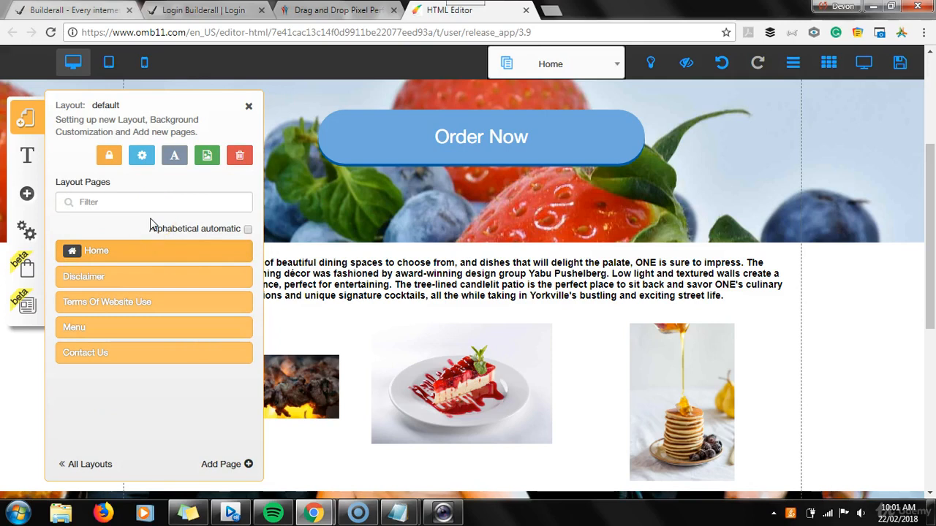
left_click(142, 158)
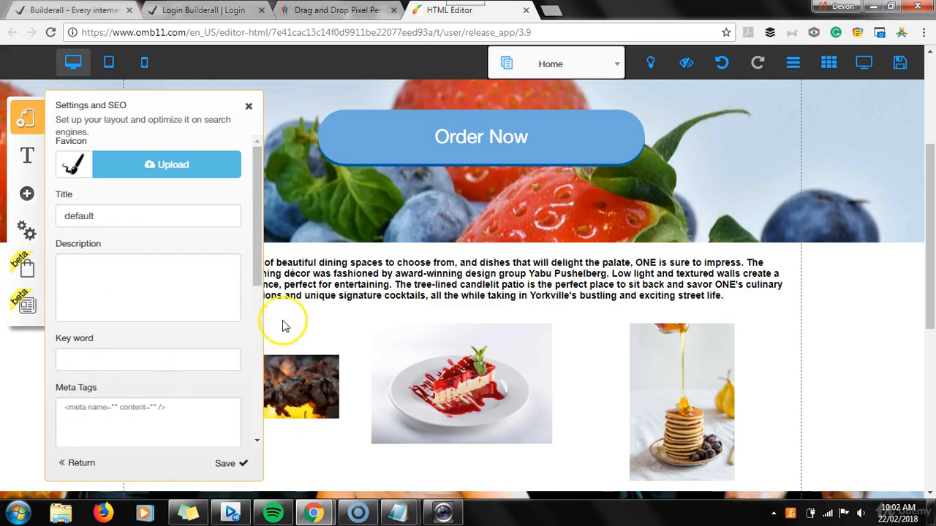
left_click_drag(257, 252, 259, 354)
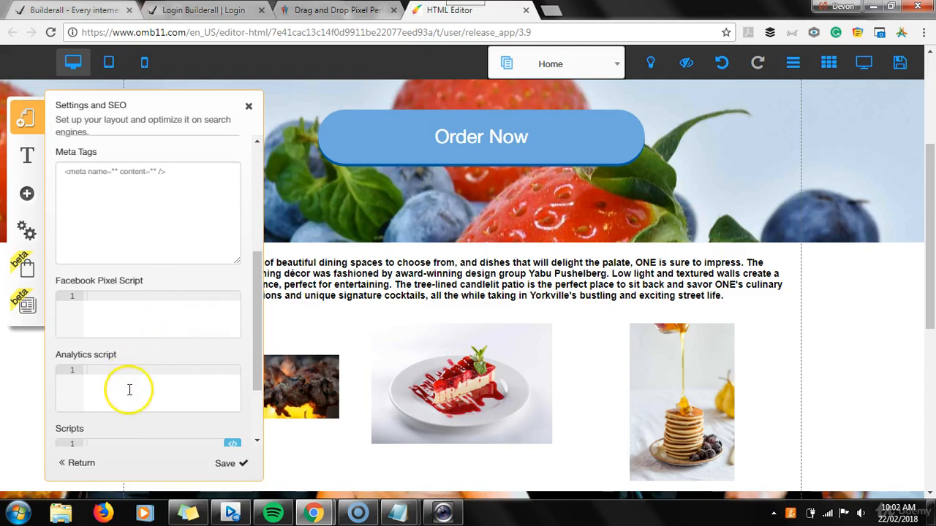
left_click_drag(260, 315, 258, 203)
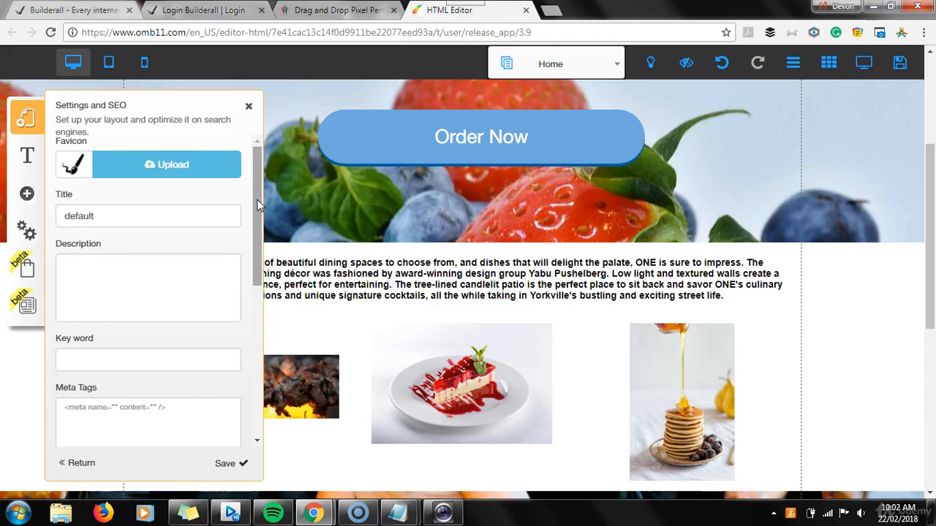
left_click(249, 108)
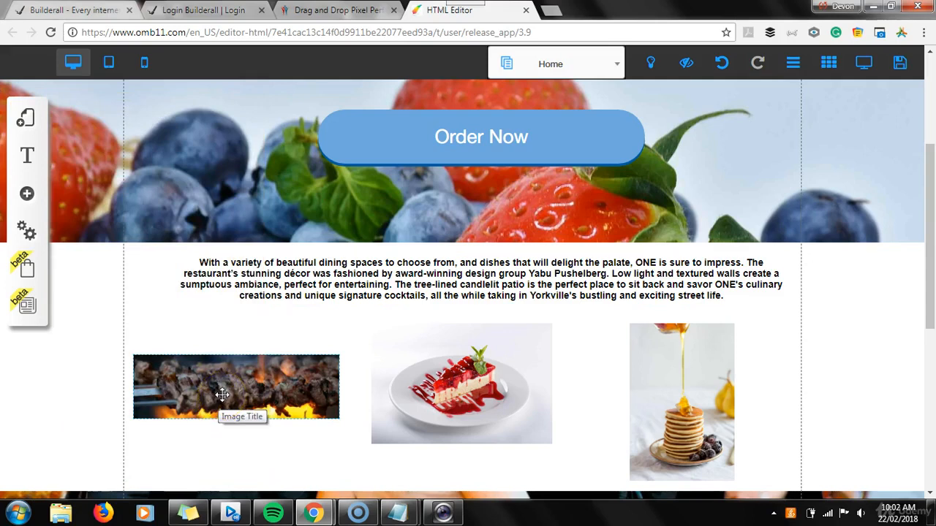
Examine the title and alternative text settings of the skewers image, and leave them without making changes
left_click(314, 391)
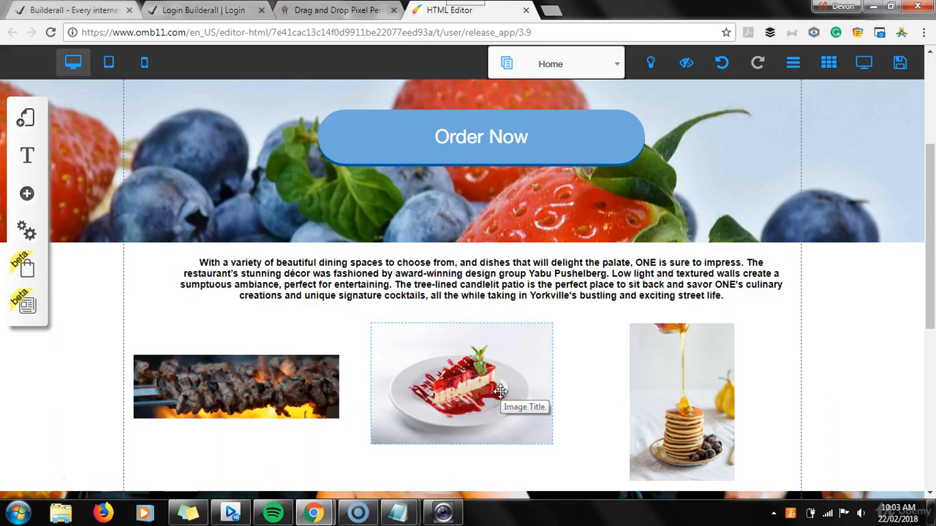
left_click(203, 374)
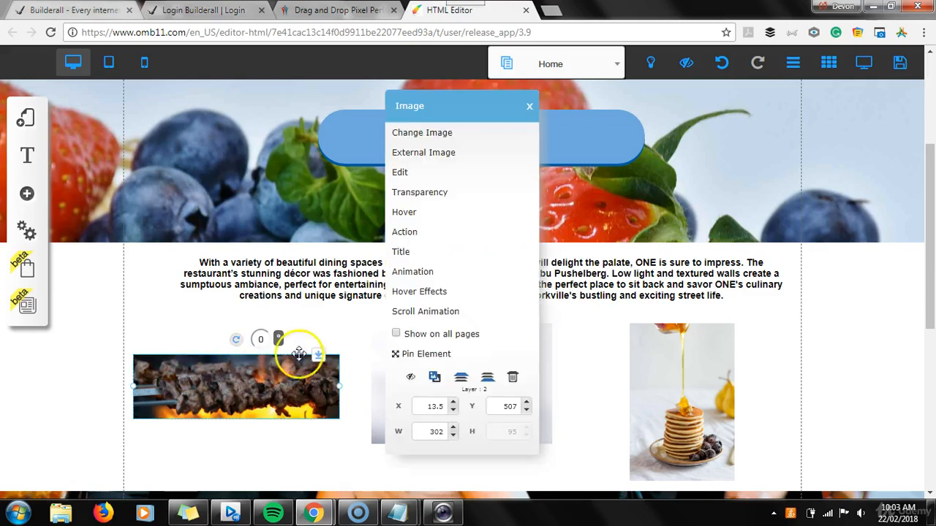
left_click(402, 253)
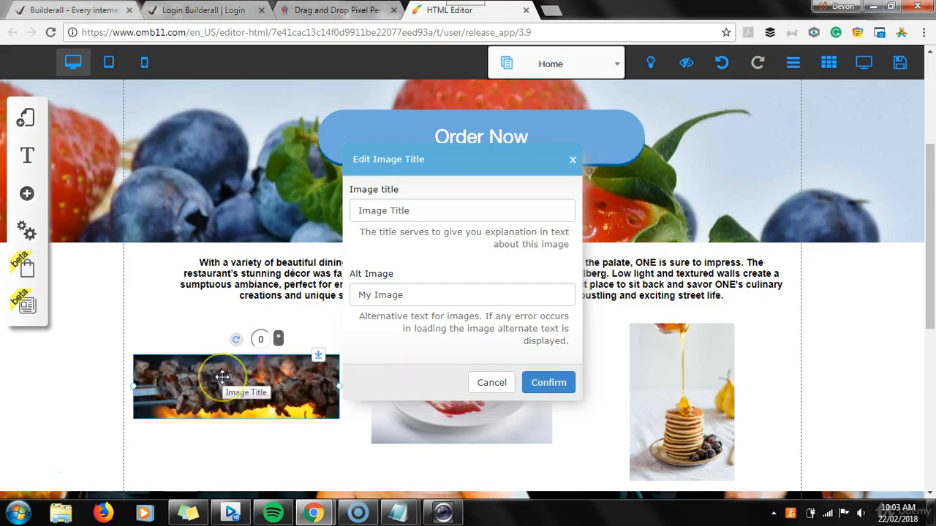
left_click(491, 382)
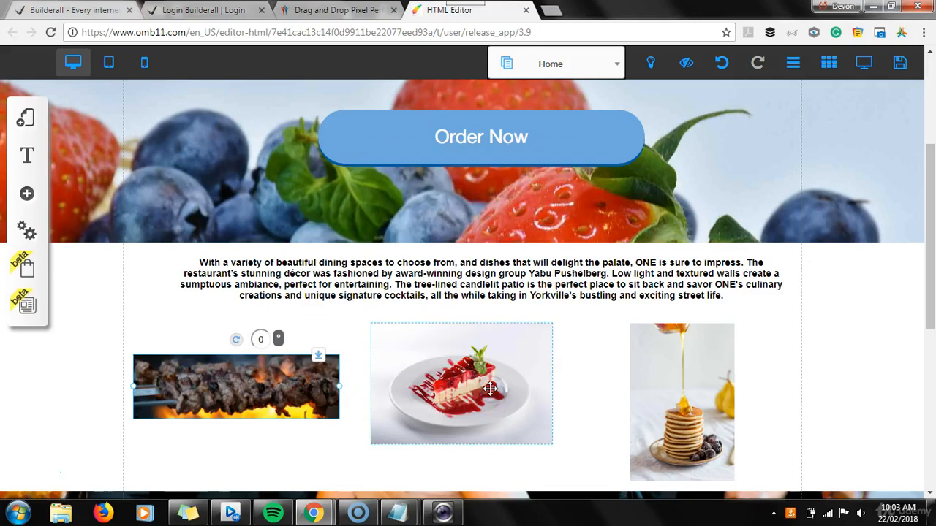
Check the site launch item in the Notepad topic list, and return to the website editor
mouse_move(399, 514)
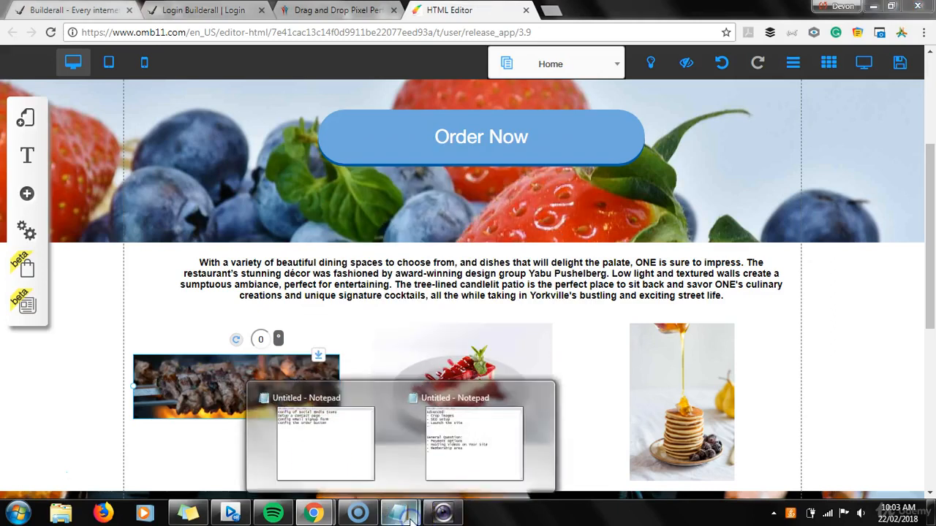
left_click(465, 476)
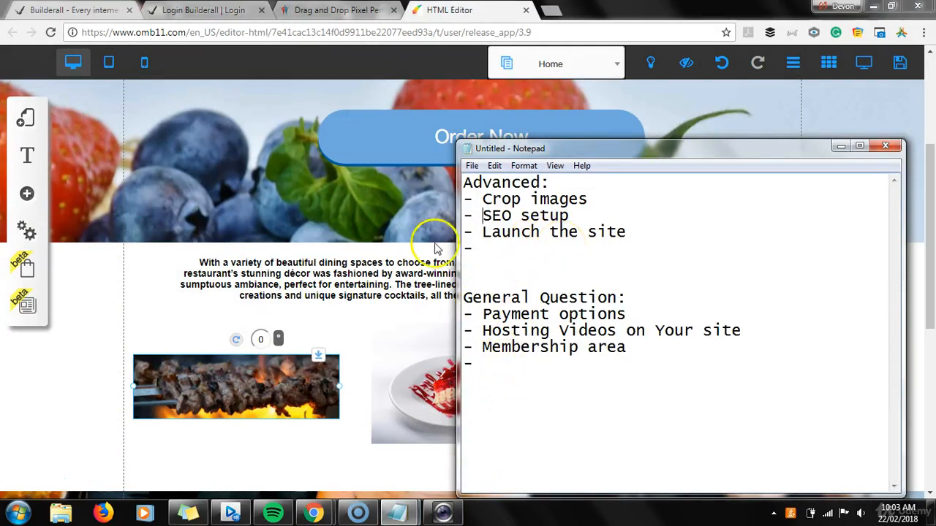
left_click(184, 455)
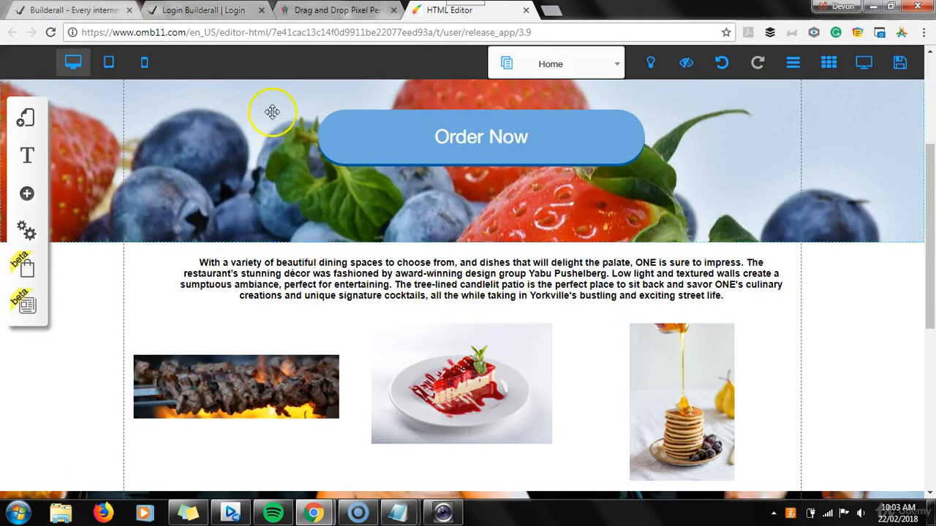
Go to the Builderall My sites page and examine the status and additional options, including Publish, for fruitshop1
left_click(331, 11)
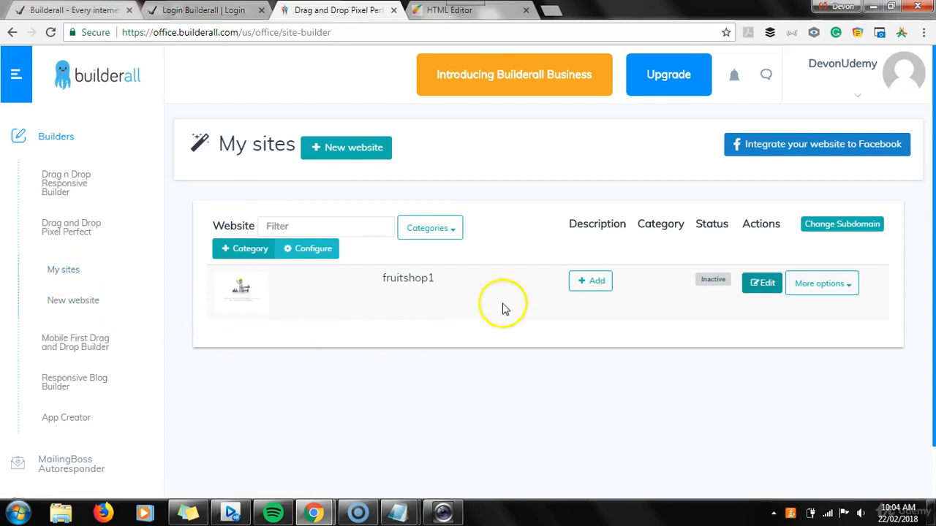
left_click(583, 285)
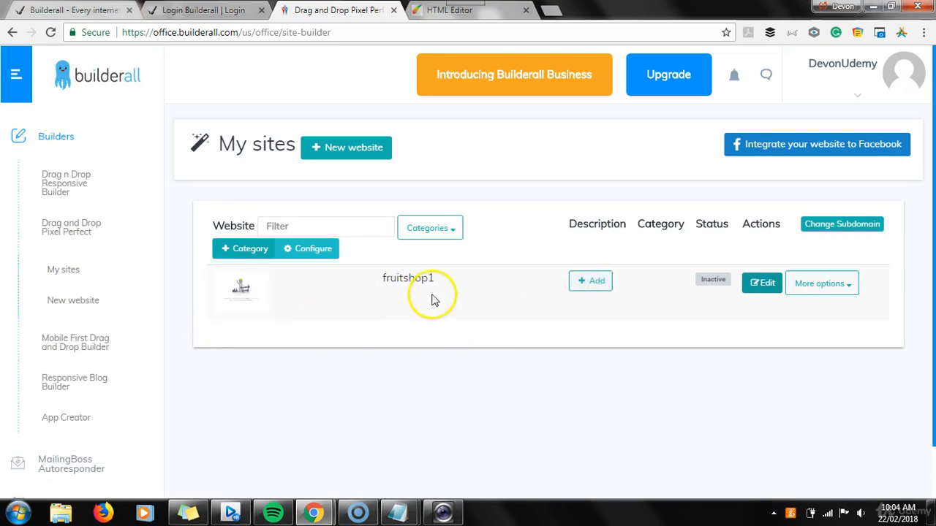
left_click(713, 290)
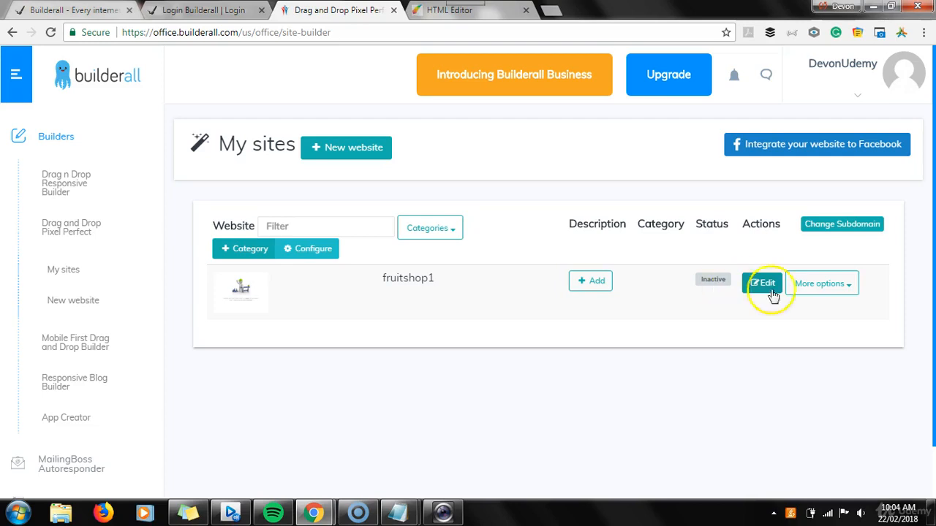
left_click(850, 289)
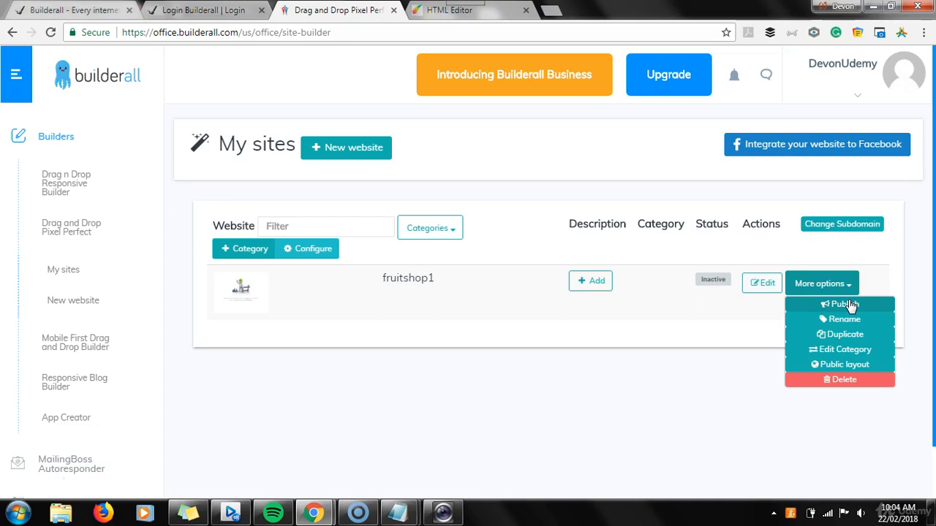
left_click(597, 441)
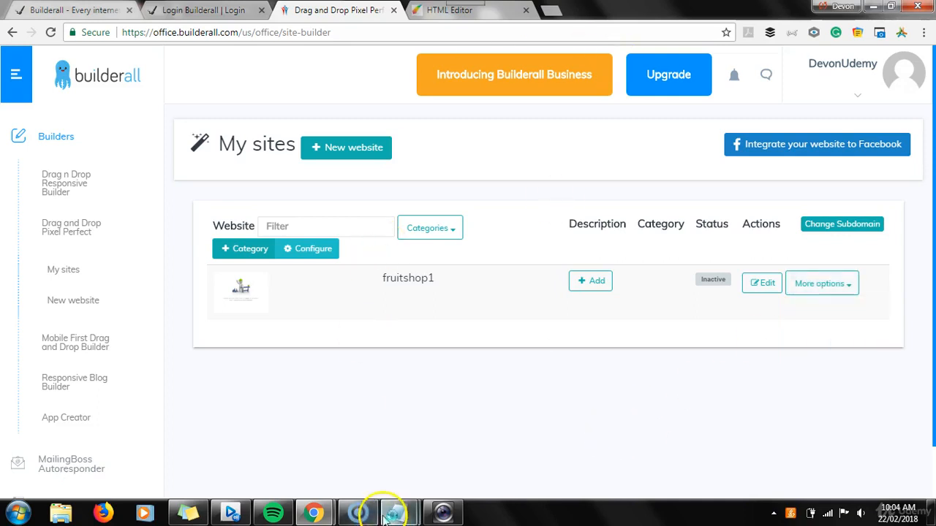
Bring the Notepad list of advanced topics and general questions back up over the My sites page
mouse_move(402, 512)
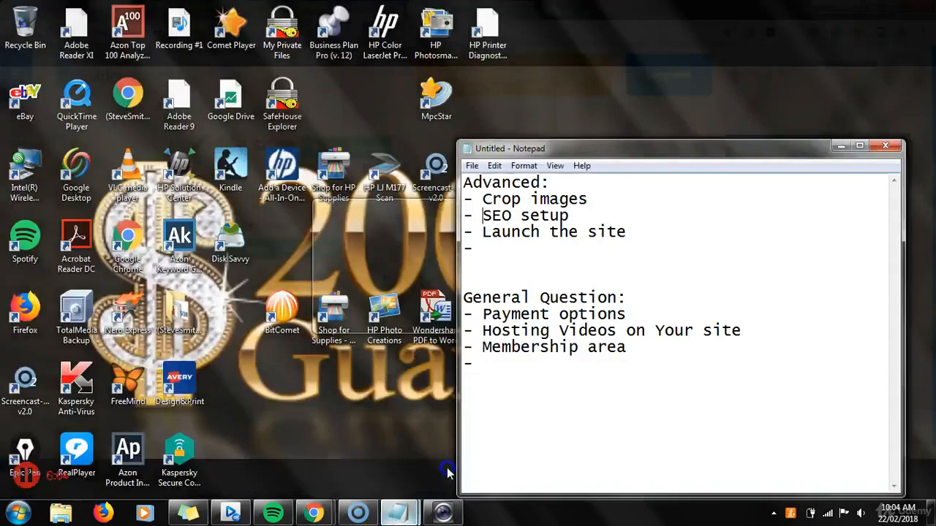
left_click(445, 466)
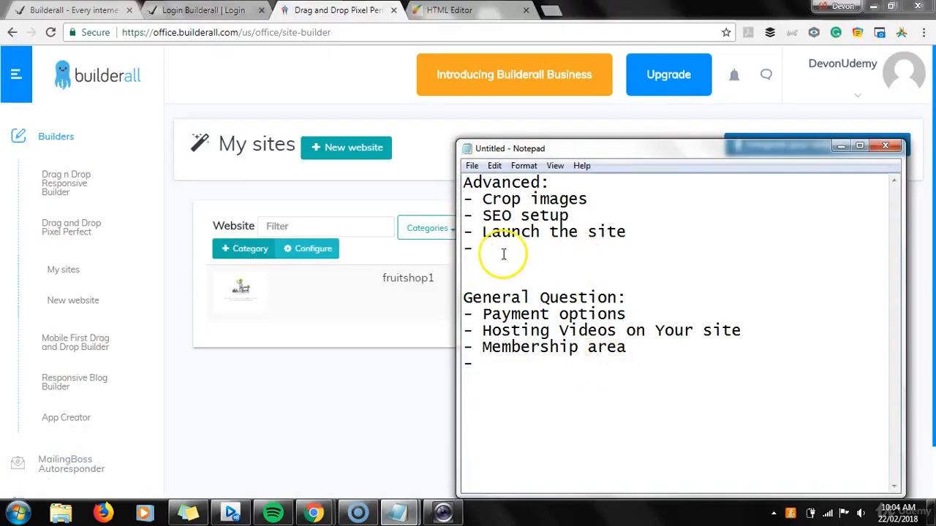